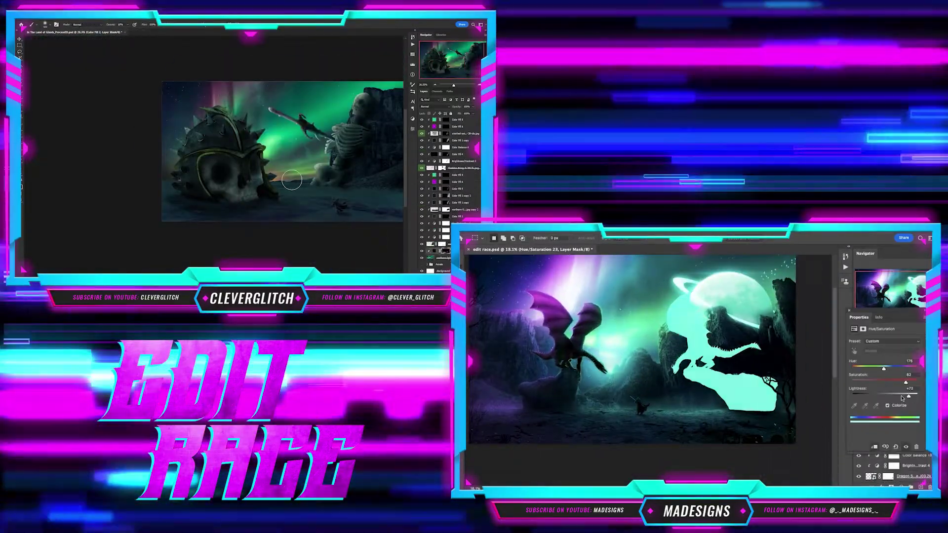
Step: Set the cyan creature fill layer to Overlay and shrink the brush for mask painting
click(865, 461)
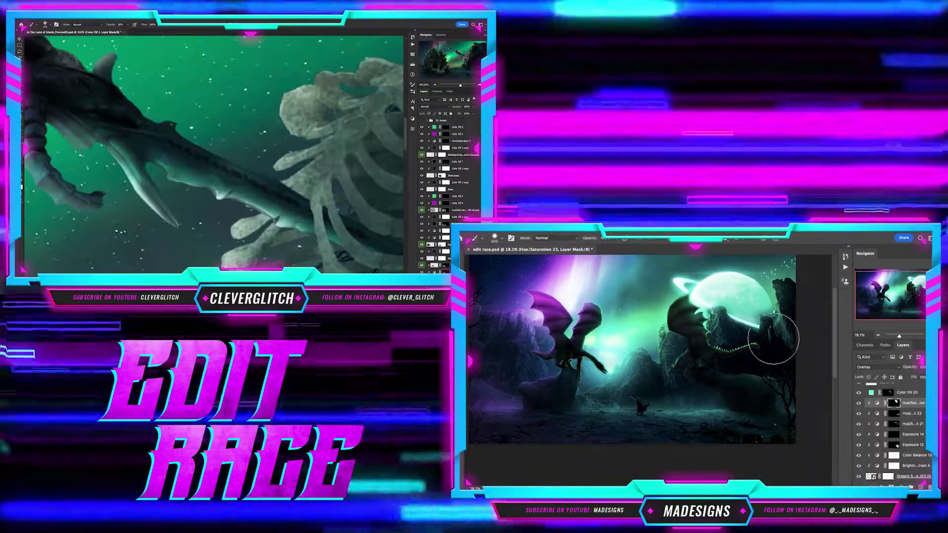
right_click(773, 339)
scroll(271, 134, down, 3)
scroll(644, 304, up, 3)
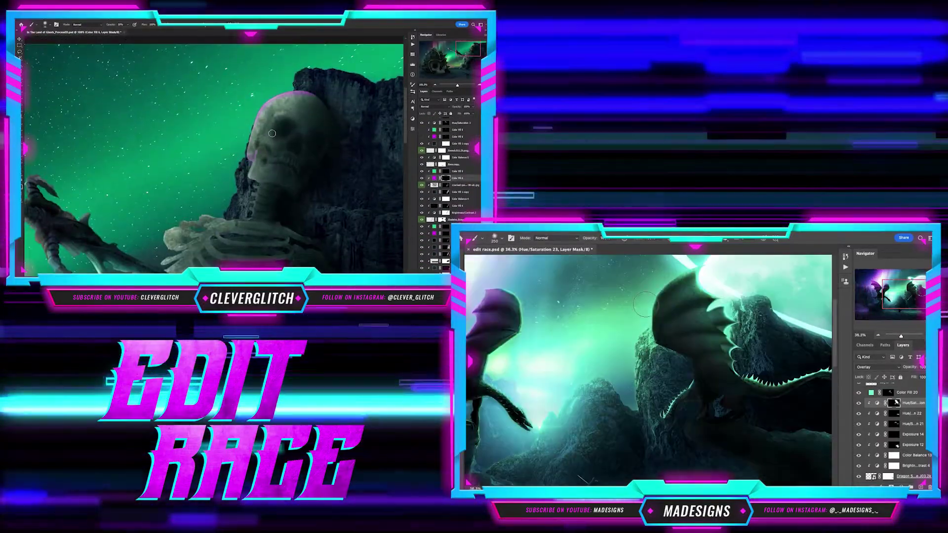
Step: Paint the fill mask and lift the glow with Curves, Brightness/Contrast and Exposure layers
scroll(644, 303, up, 5)
scroll(272, 133, down, 5)
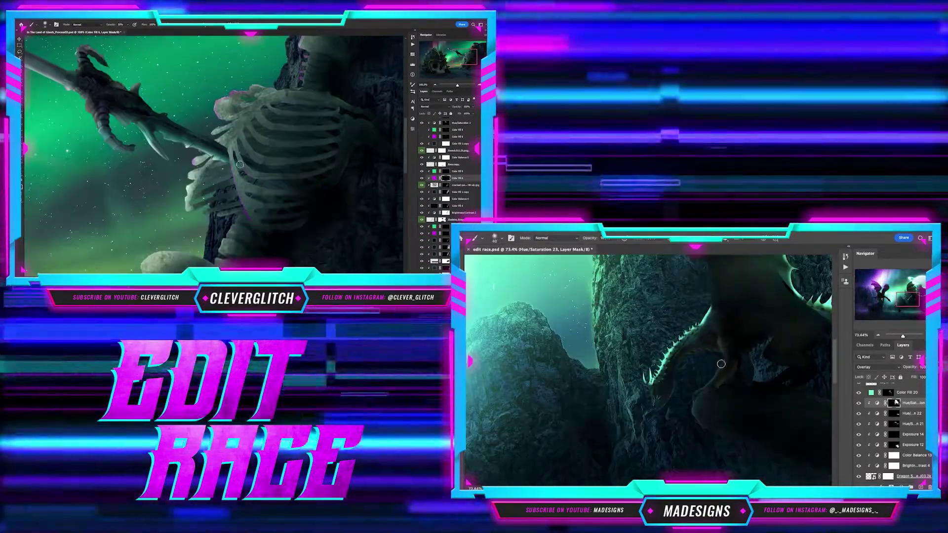
scroll(721, 364, down, 5)
scroll(201, 172, down, 5)
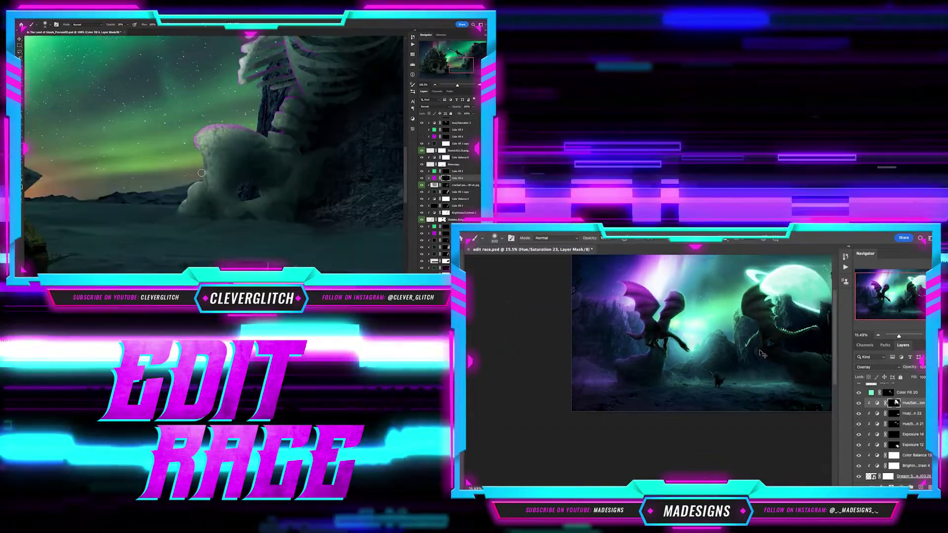
scroll(239, 133, down, 3)
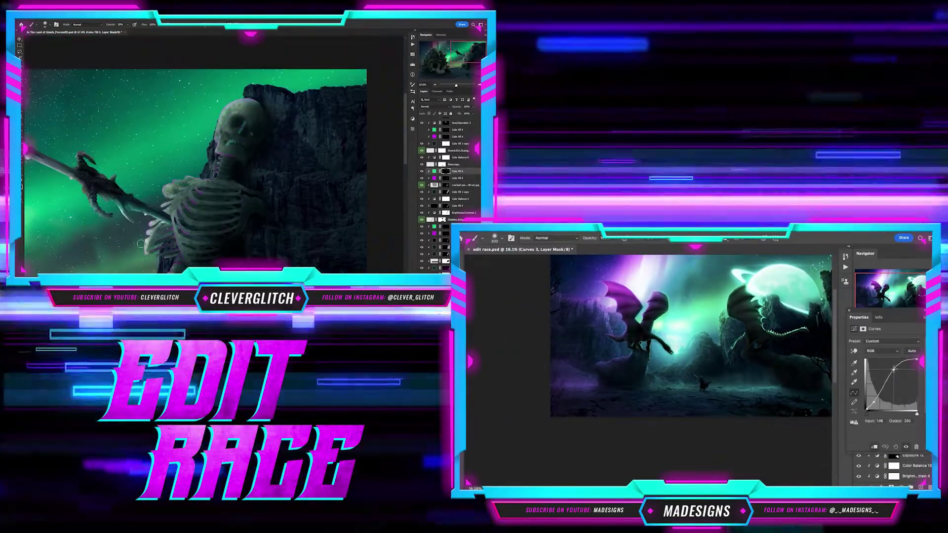
scroll(772, 333, up, 3)
scroll(196, 225, down, 3)
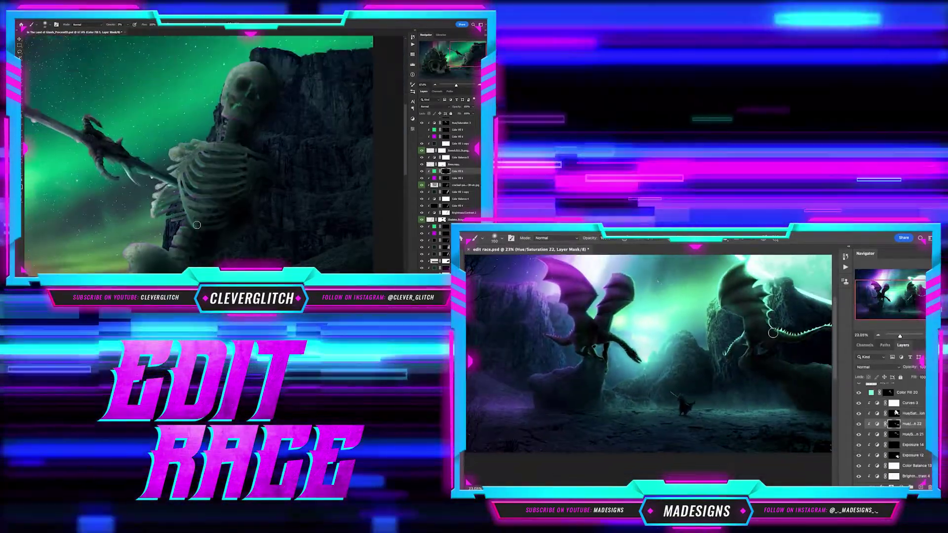
scroll(268, 100, up, 3)
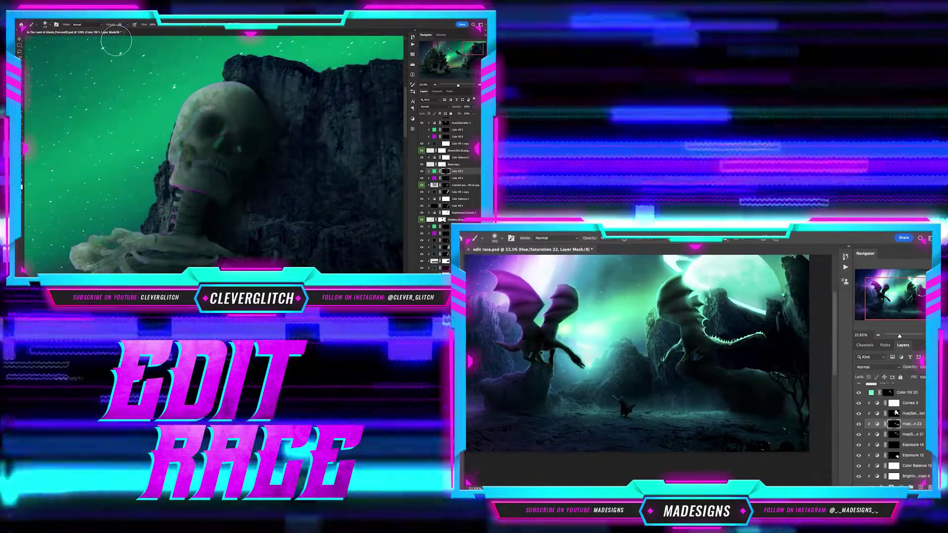
scroll(715, 344, down, 2)
scroll(228, 88, down, 5)
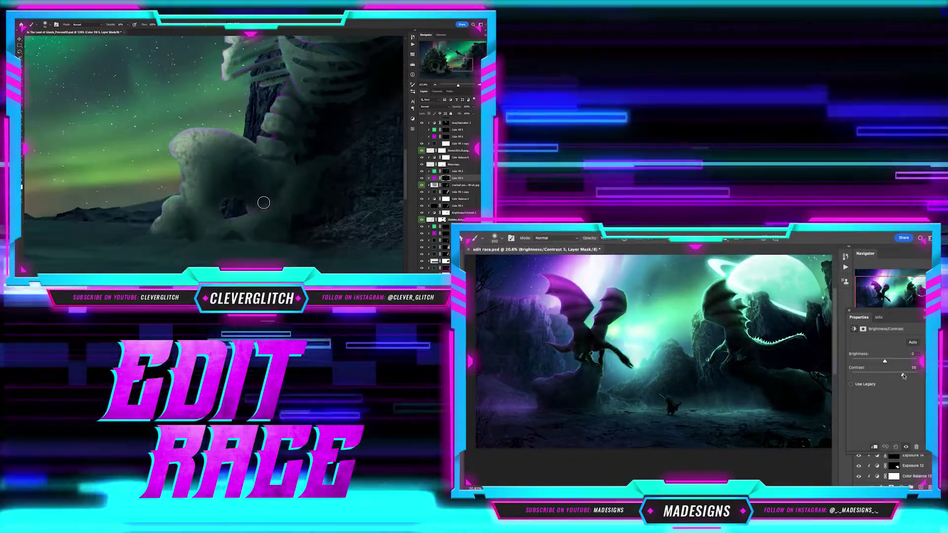
scroll(746, 375, down, 2)
scroll(246, 83, up, 5)
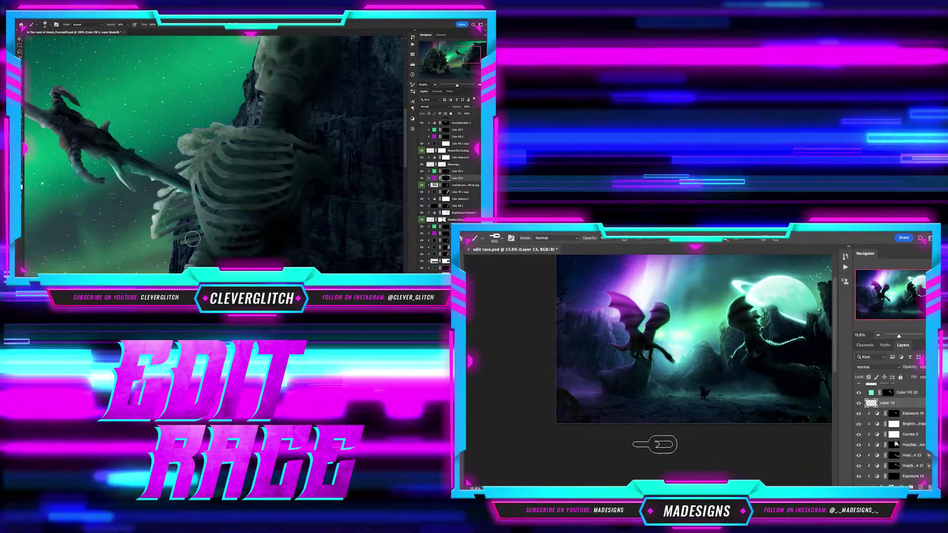
Step: Add a new empty layer for painting light over the dragon scene
scroll(201, 111, down, 5)
scroll(641, 345, down, 1)
right_click(636, 343)
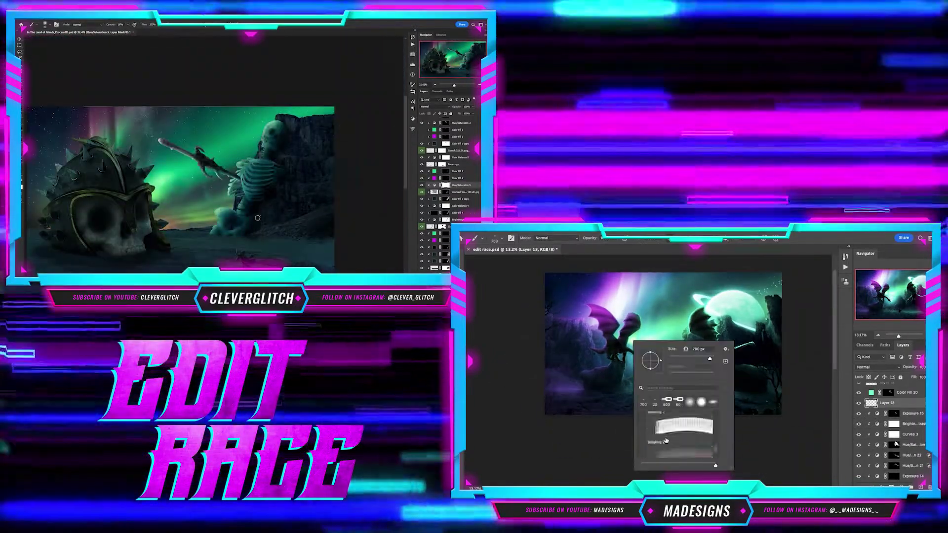
scroll(665, 313, up, 1)
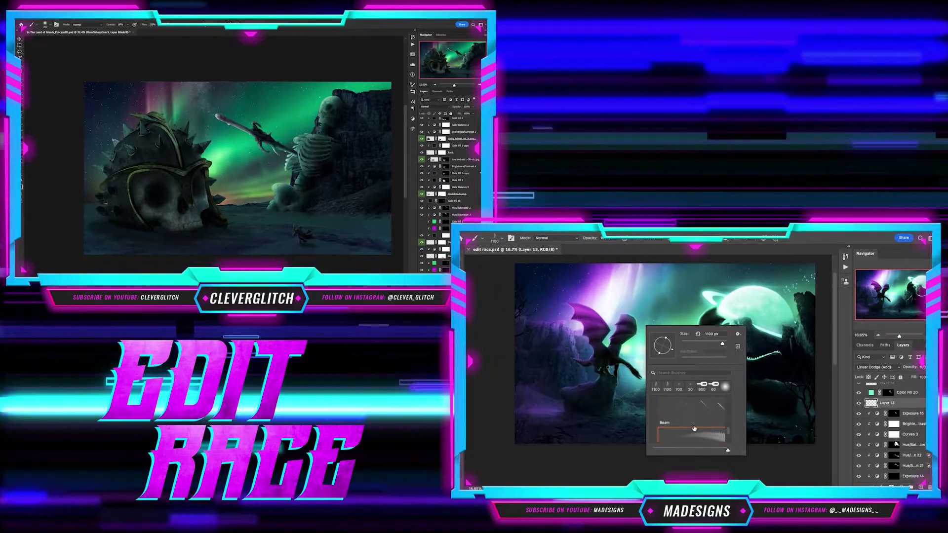
key(Return)
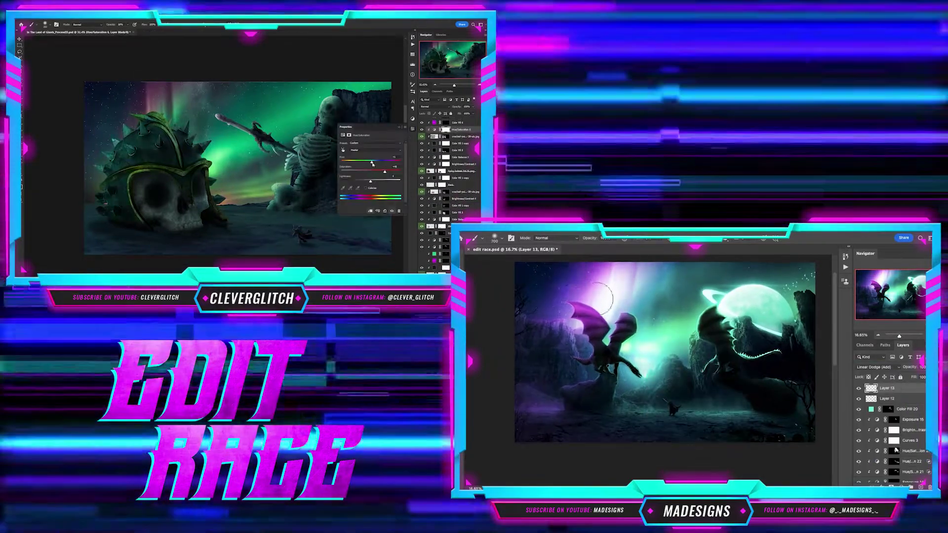
scroll(600, 306, down, 1)
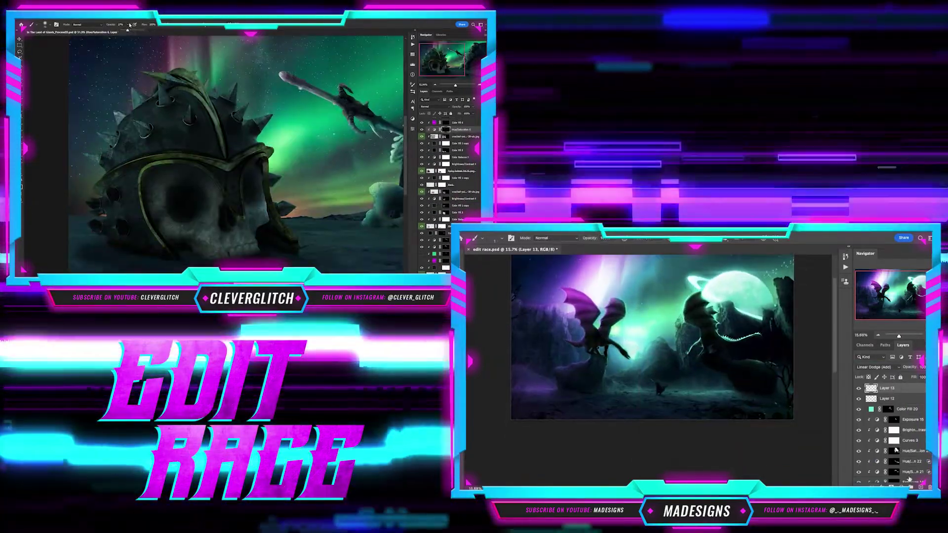
Step: Paint glowing light rays with a 2600 px soft brush
right_click(593, 326)
scroll(698, 308, up, 5)
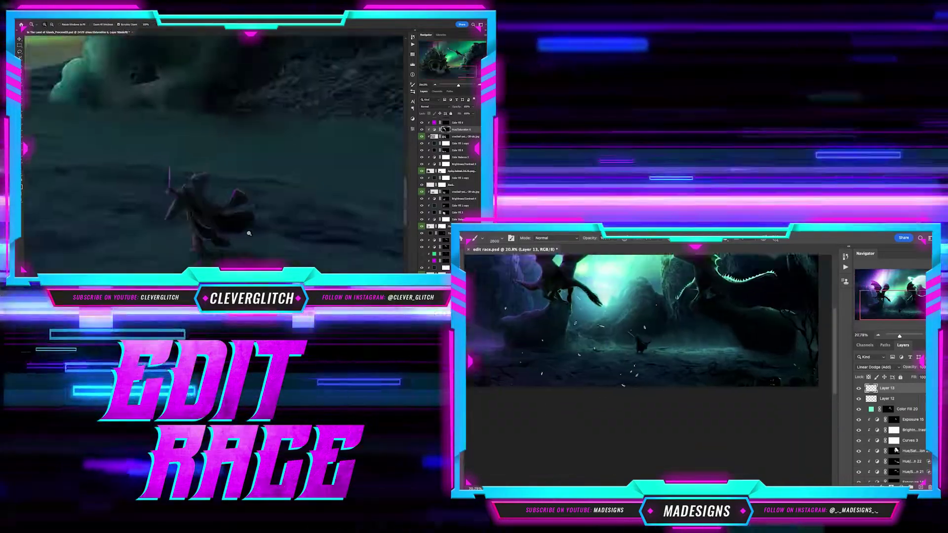
scroll(699, 308, down, 3)
right_click(661, 351)
key(Escape)
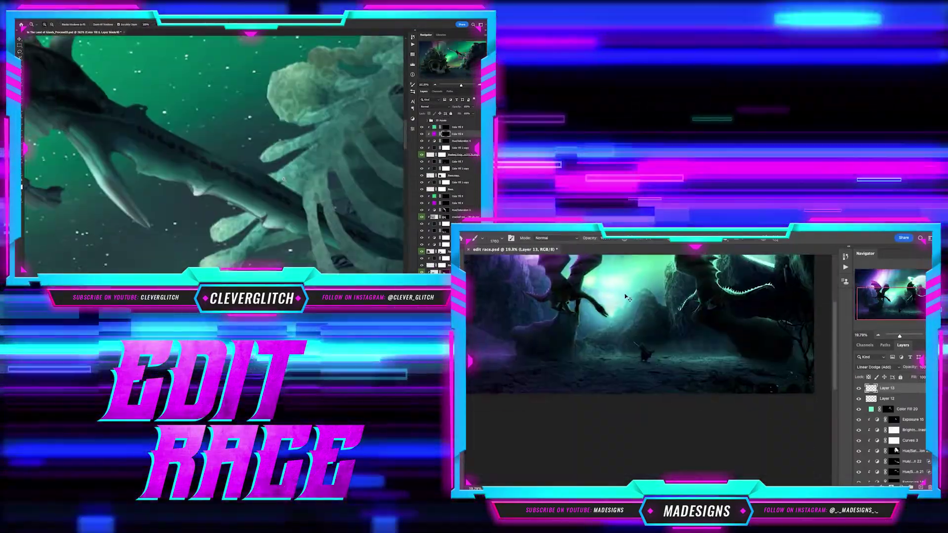
Step: Add another layer for extra glow and fit the whole image in the window
right_click(630, 296)
key(Escape)
key(ctrl+shift+alt+n)
key(ctrl+0)
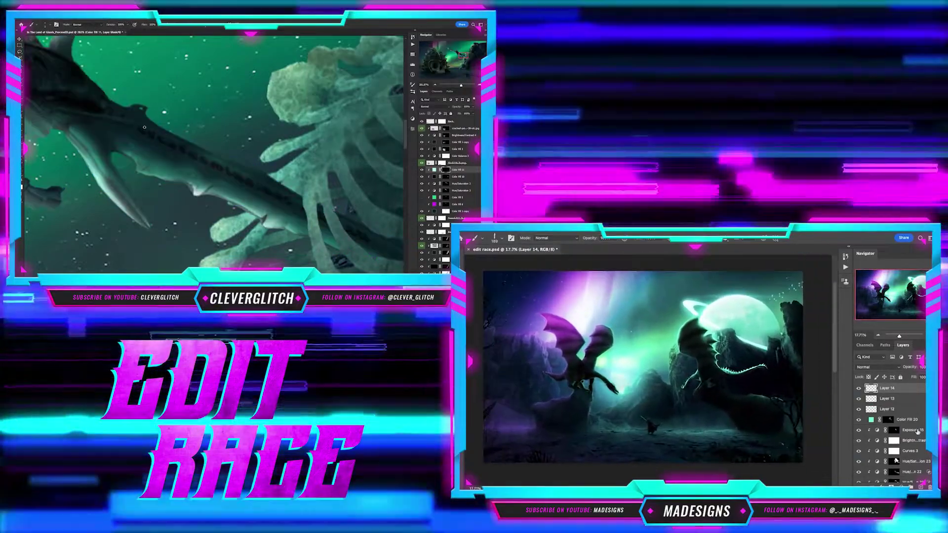
Step: Group all the dragon scene layers and push the Camera Raw midtones toward blue-violet
shift+click(917, 430)
key(ctrl+g)
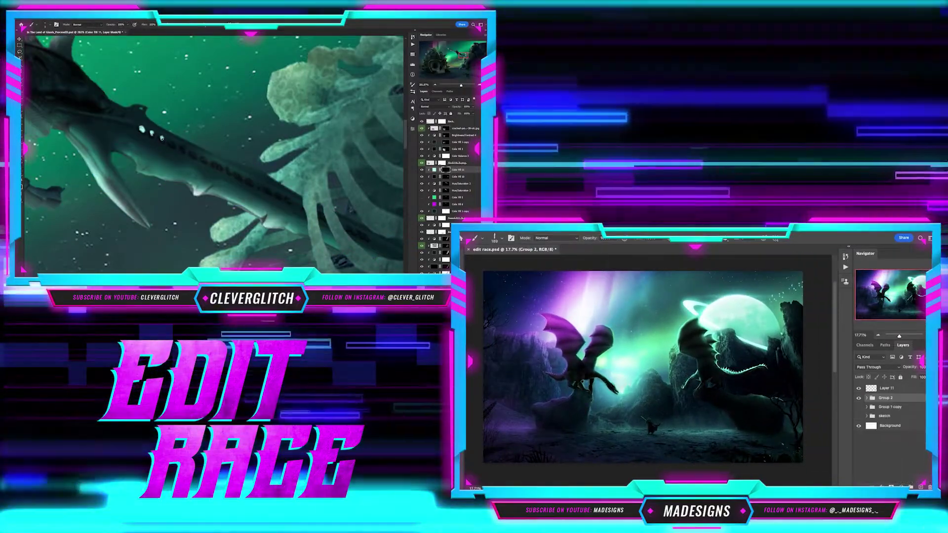
key(ctrl+shift+a)
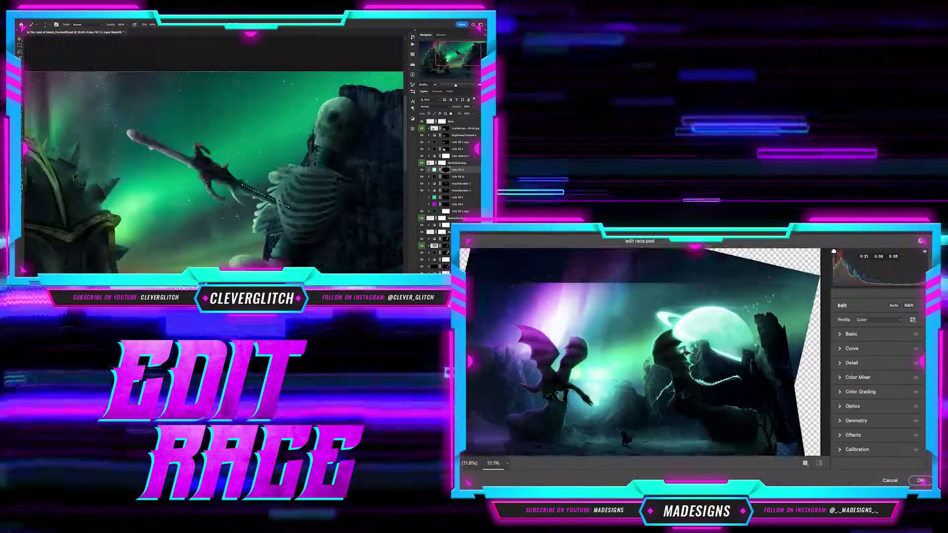
scroll(741, 386, down, 1)
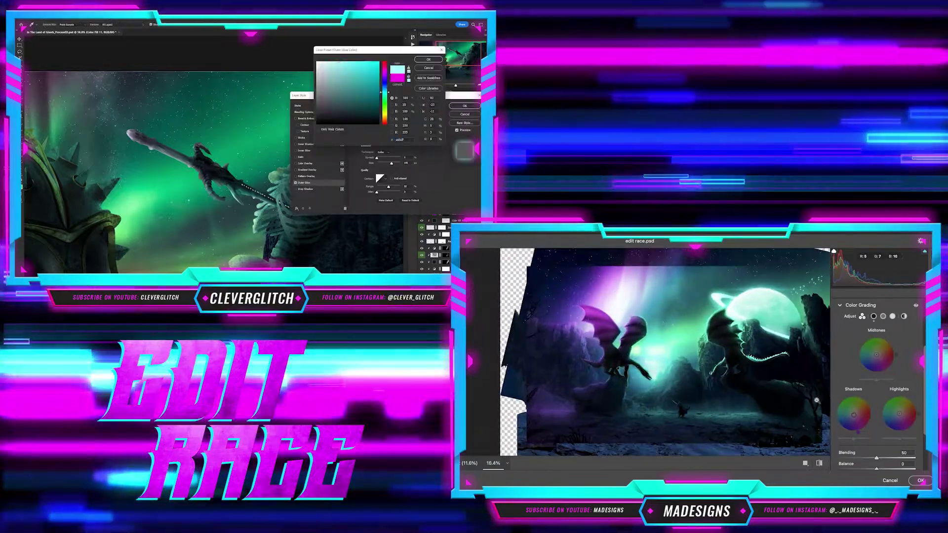
drag(876, 354, 875, 361)
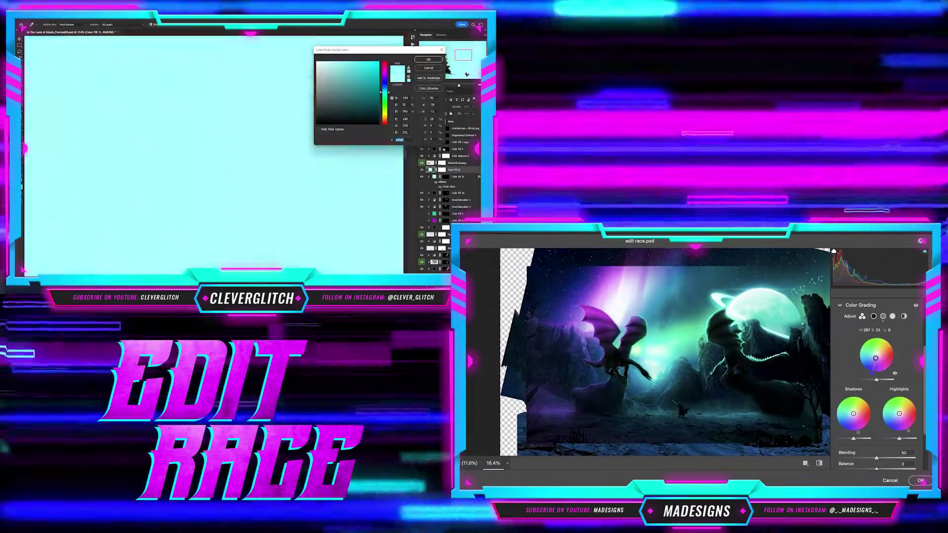
Step: Set Camera Raw Temperature to -8 and Contrast to +22, and apply the grade
click(858, 305)
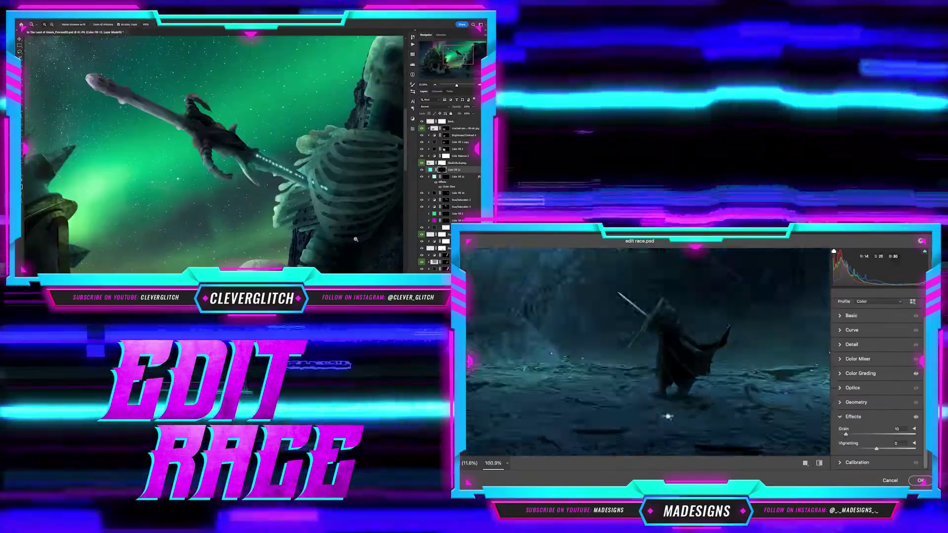
click(851, 334)
drag(876, 334, 873, 334)
drag(876, 374, 886, 377)
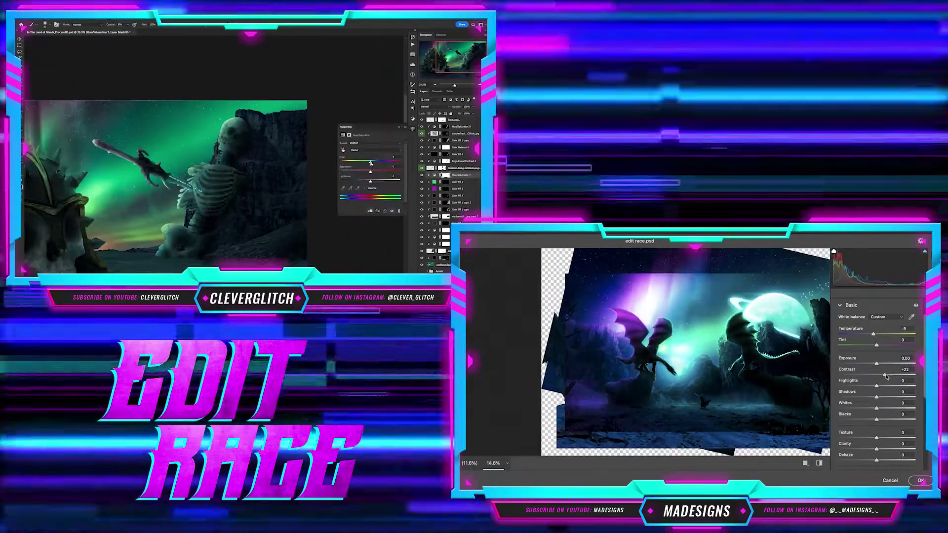
key(Return)
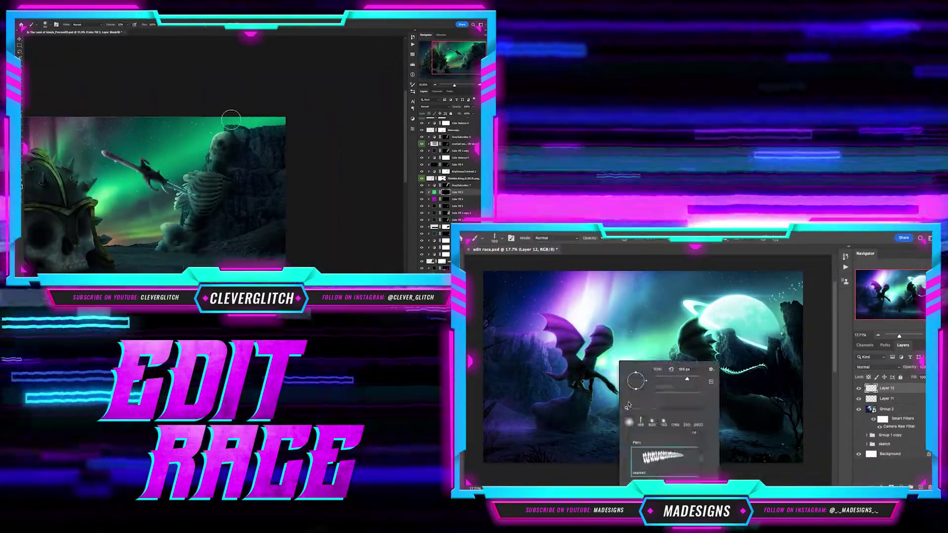
Step: Choose a green painting colour and switch to the Brush tool
click(853, 436)
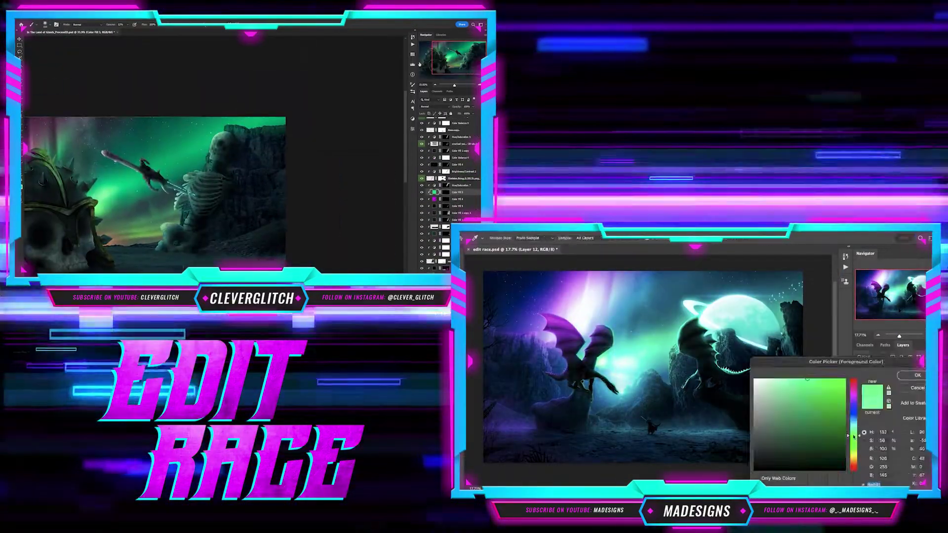
key(Return)
key(b)
scroll(614, 346, up, 5)
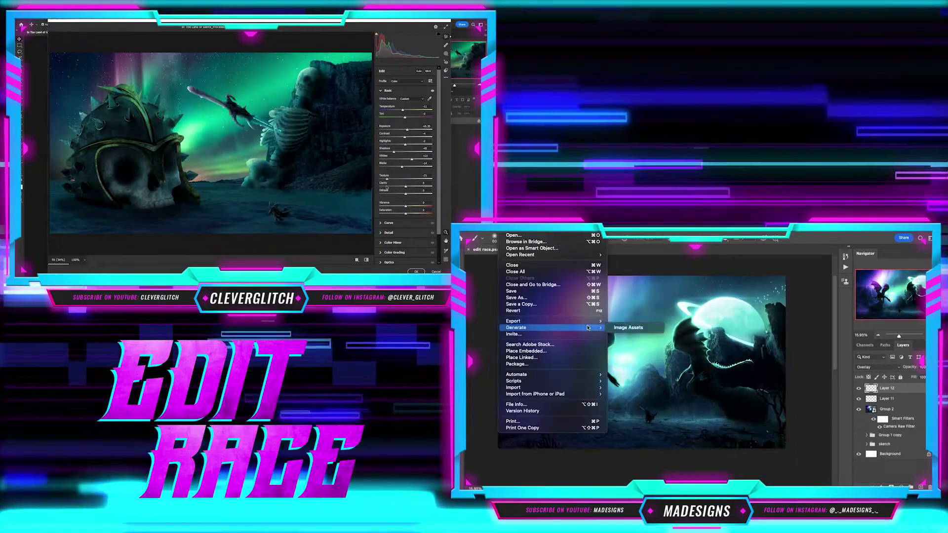
Step: Bring up the export settings for the dragon composite
click(620, 327)
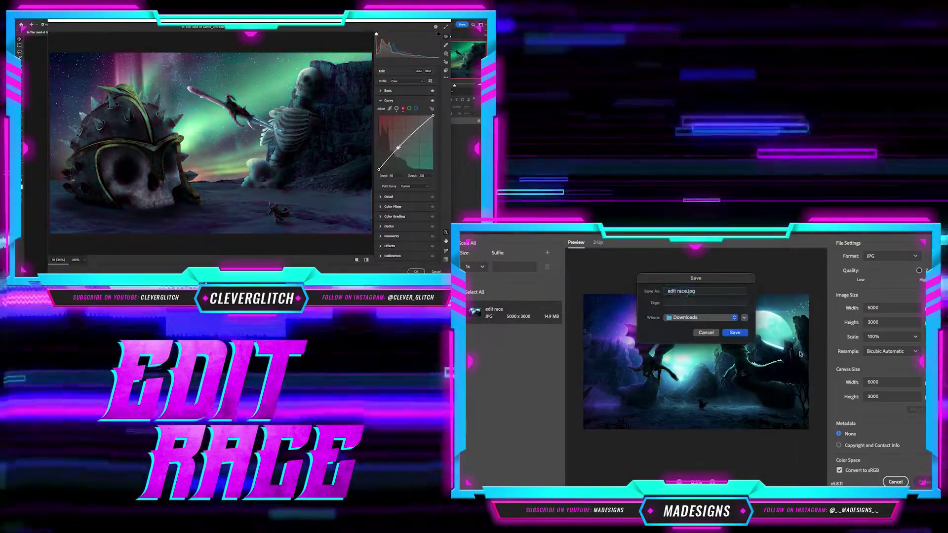